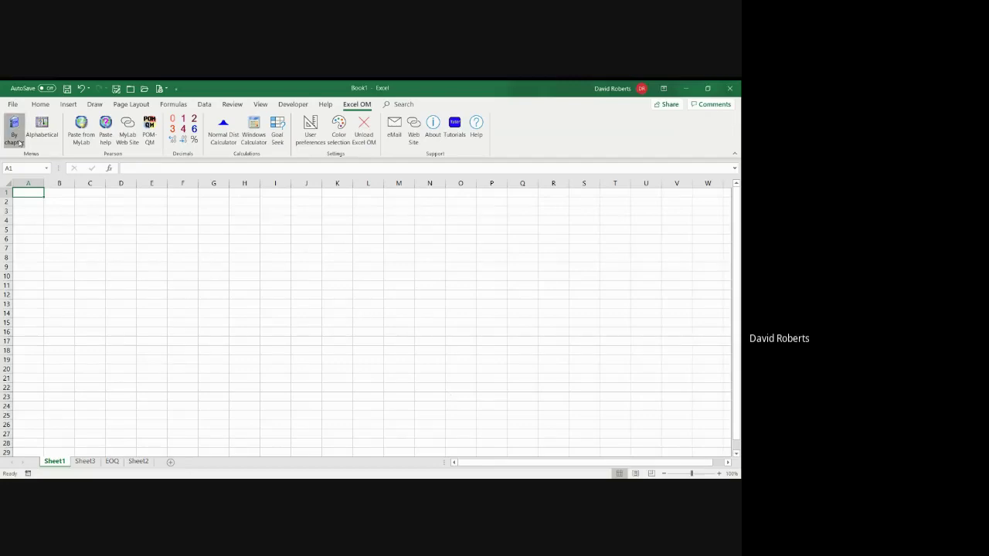
- Create a CH 12 Economic Order Quantity worksheet with a cost graph and fixed-amount holding cost
click(20, 143)
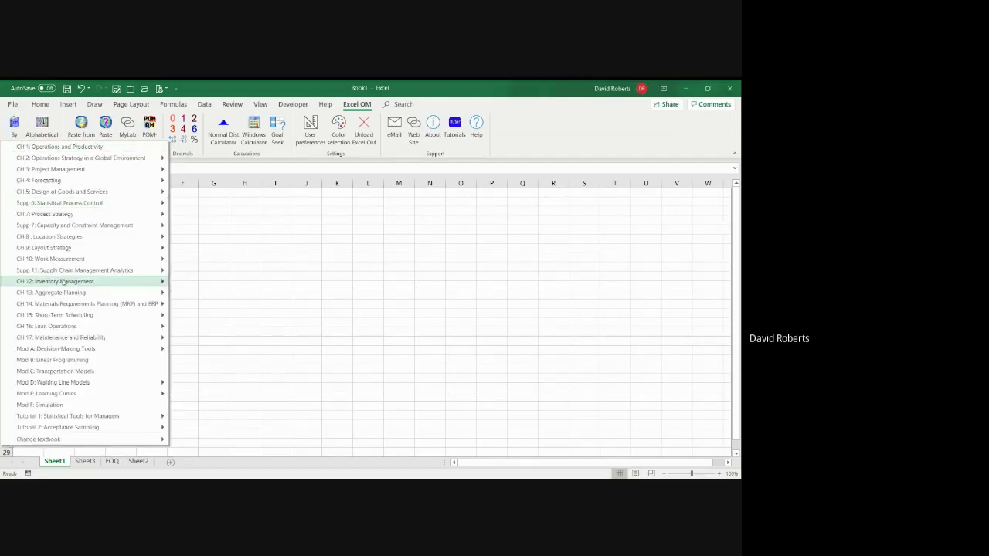
mouse_move(64, 282)
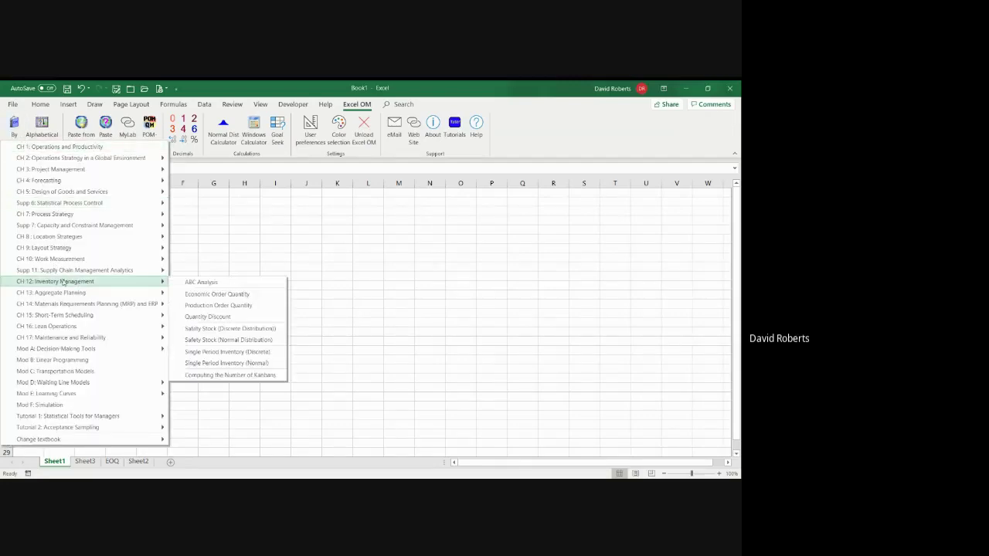
click(204, 298)
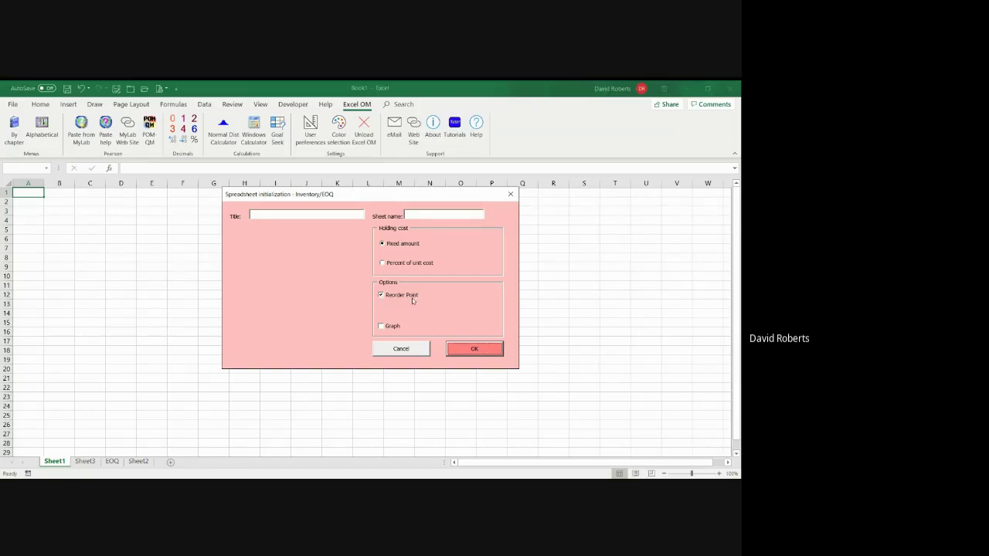
click(388, 326)
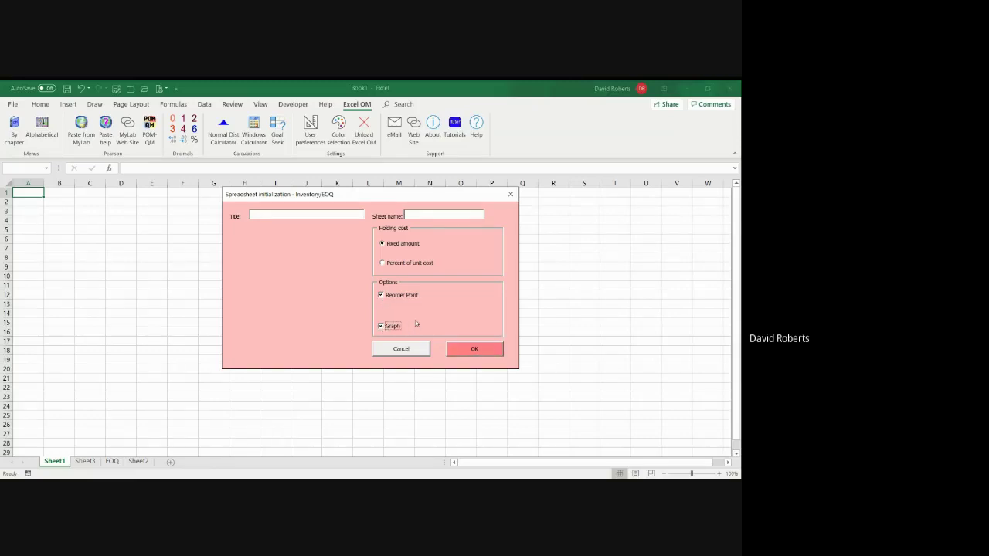
click(381, 242)
click(468, 349)
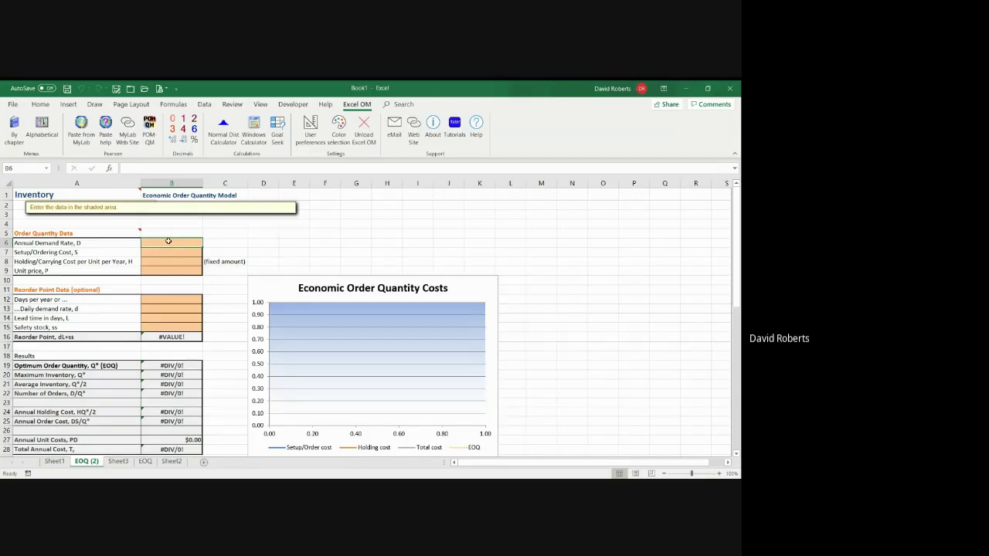
- Enter annual demand of 6000 in B6, replacing the initial =52*120 formula
text(=)
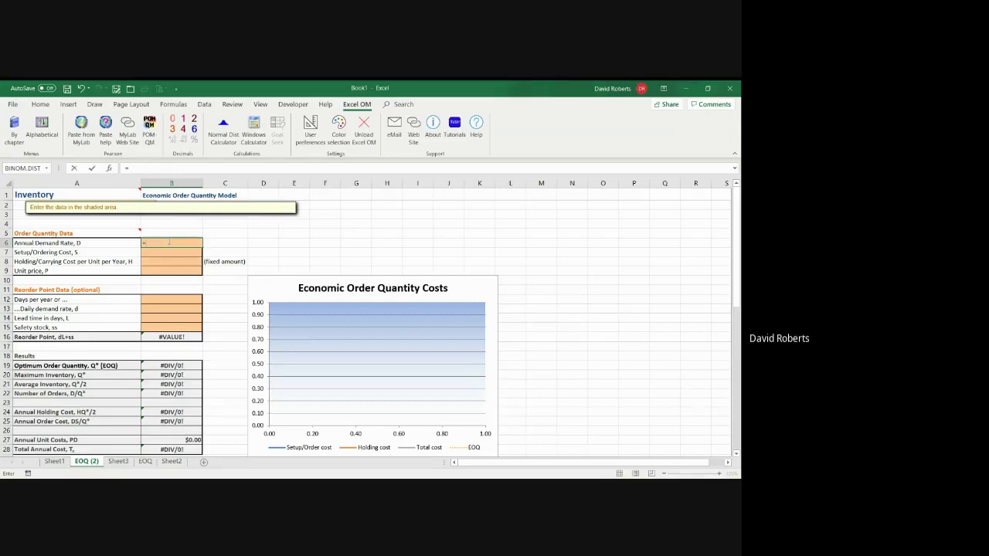
text(52*120)
key(Return)
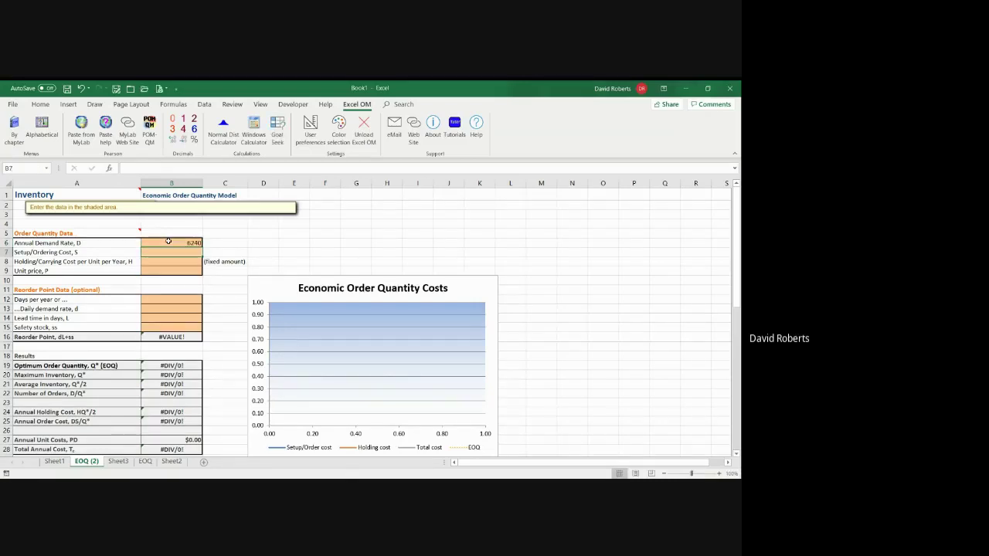
click(168, 242)
text(6000)
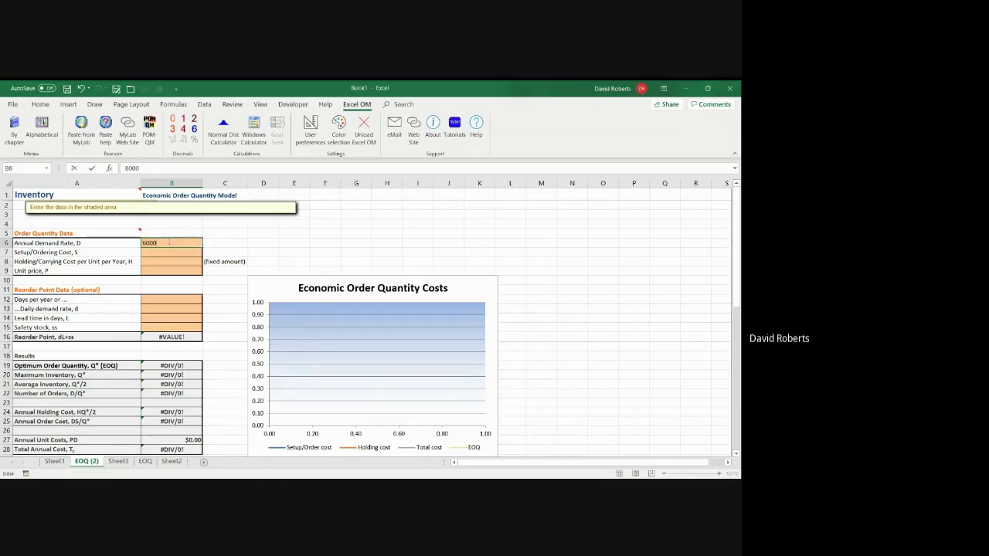
key(Return)
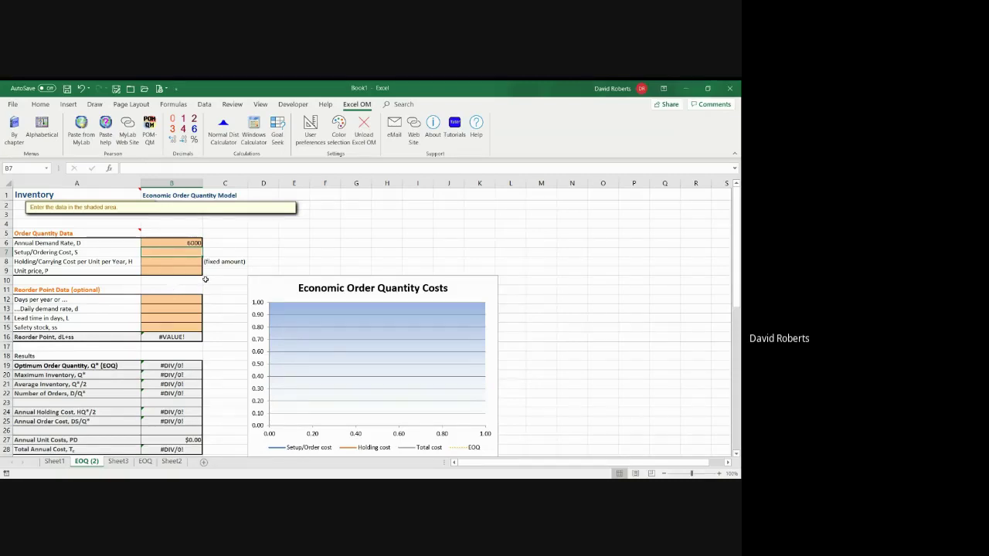
- Enter setup cost 30, holding cost 10 and unit price 100 below the demand
text(30)
key(Return)
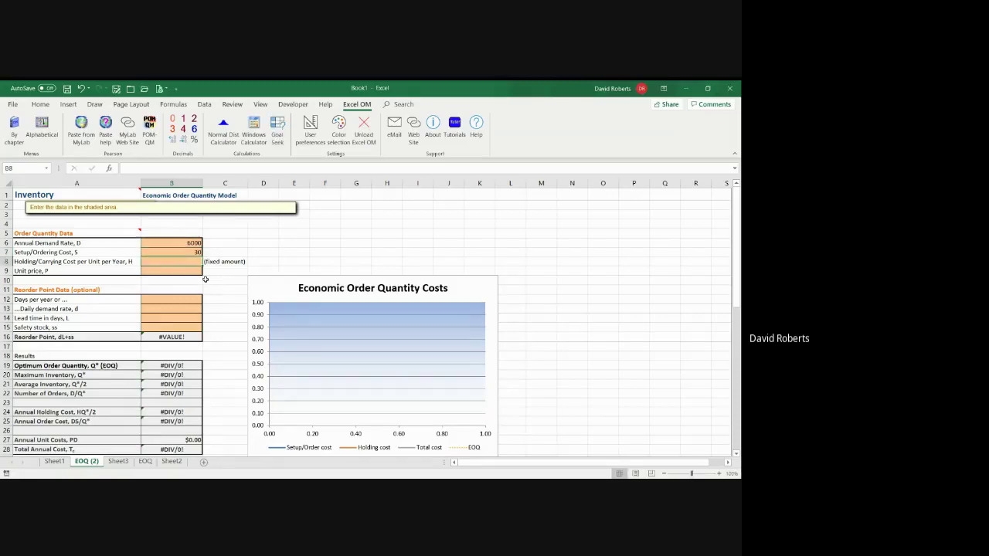
text(10)
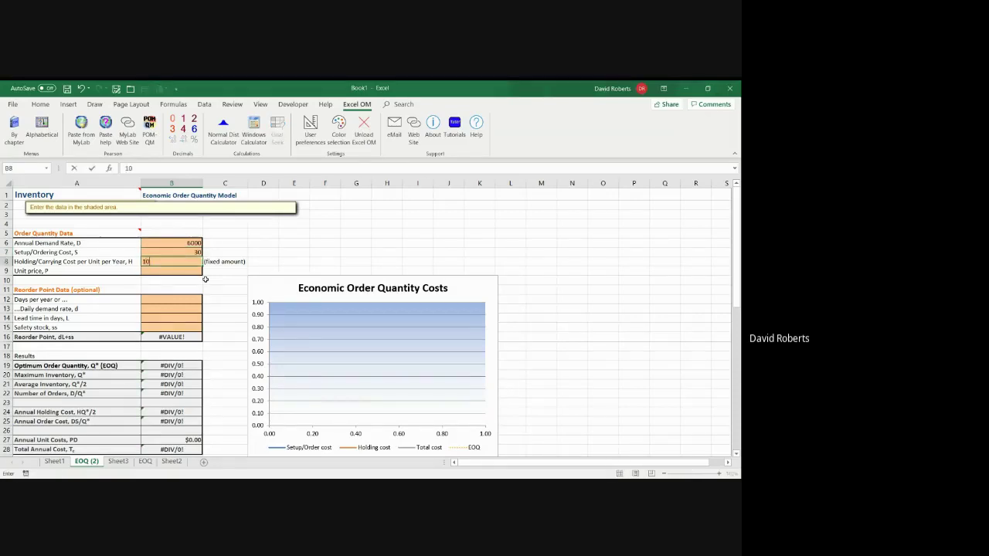
key(Return)
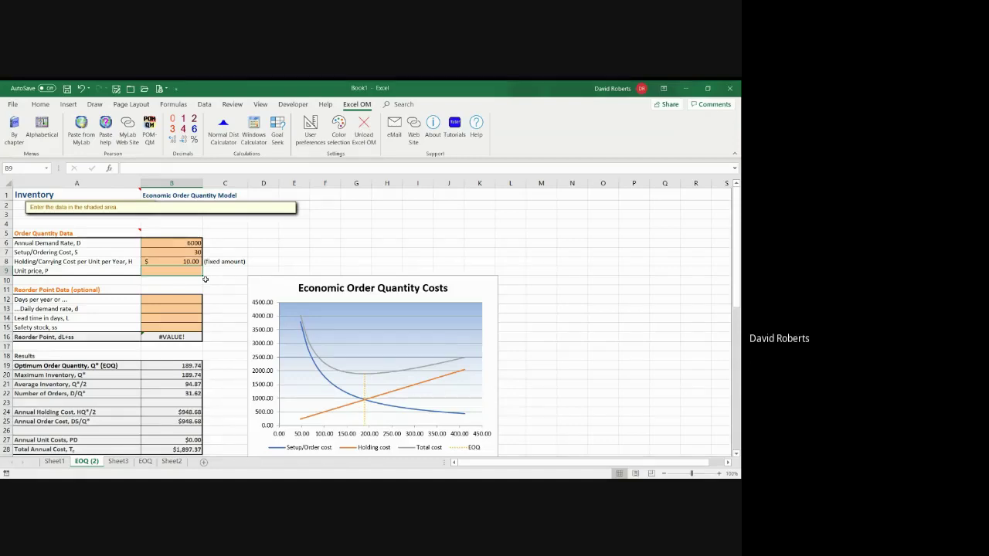
text(100)
key(Return)
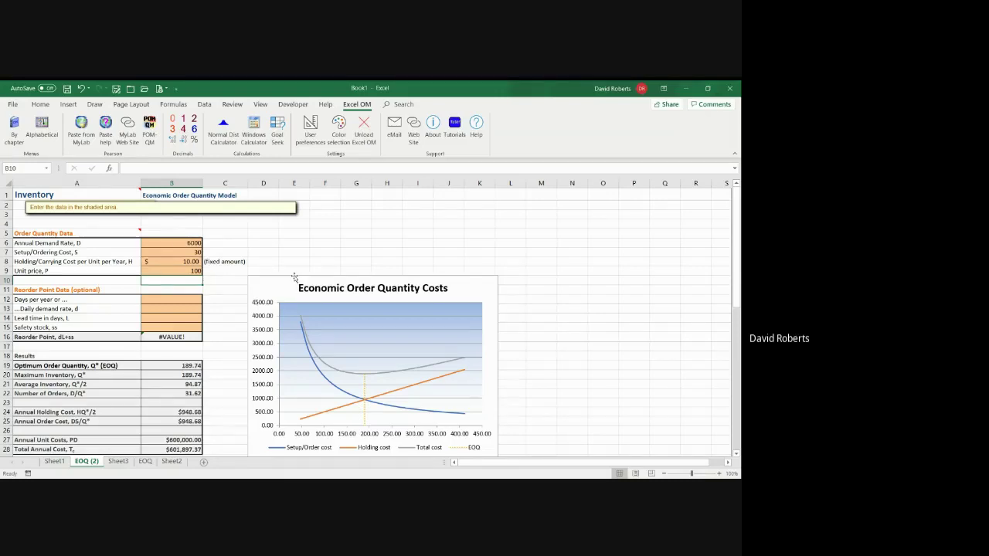
- Move the cost chart up and right, then label the EOQ result 'A' in C19
drag(291, 276, 357, 212)
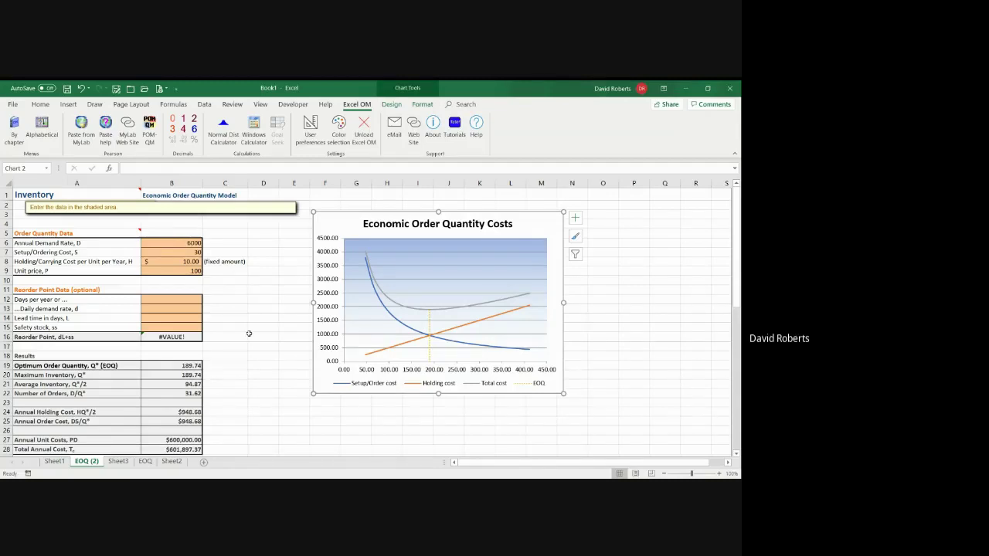
scroll(254, 358, down, 1)
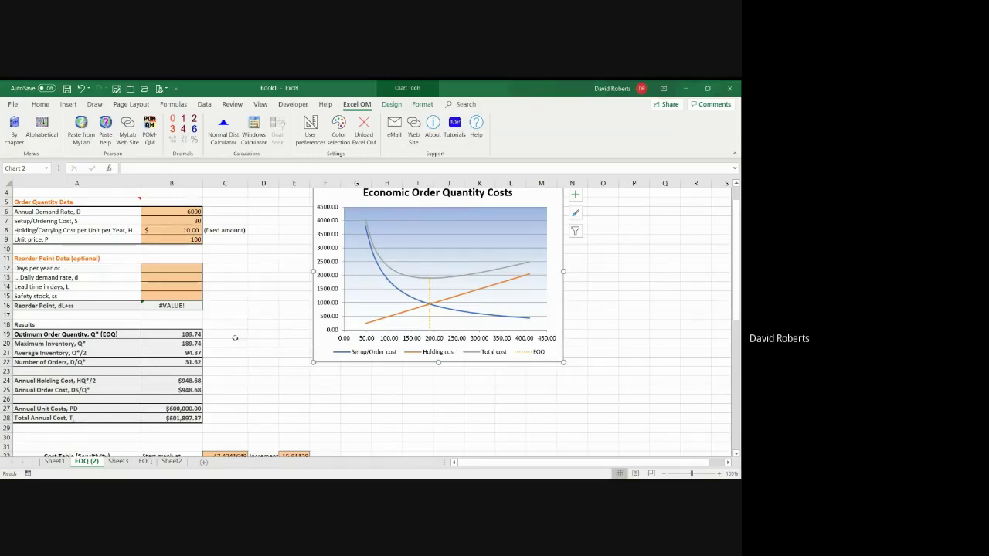
click(235, 338)
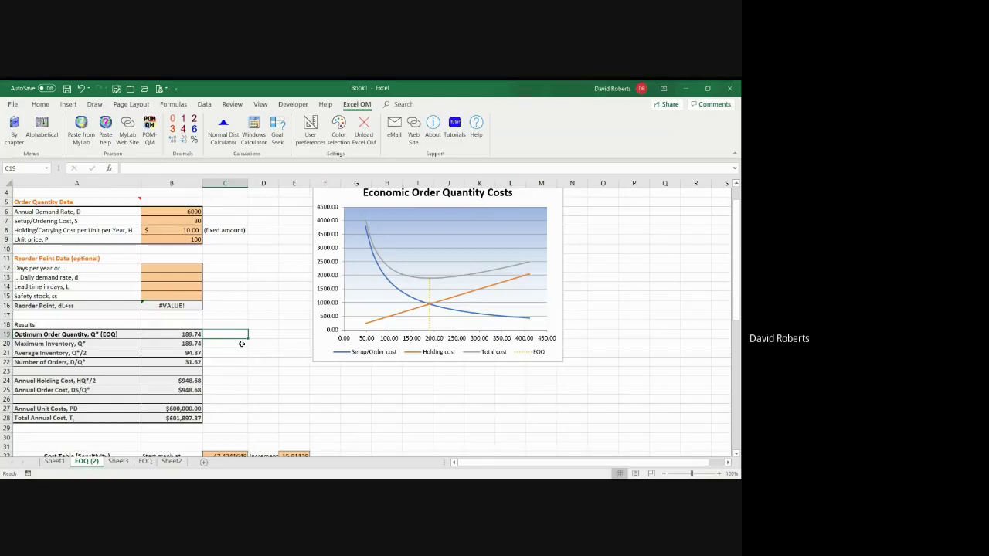
text(A)
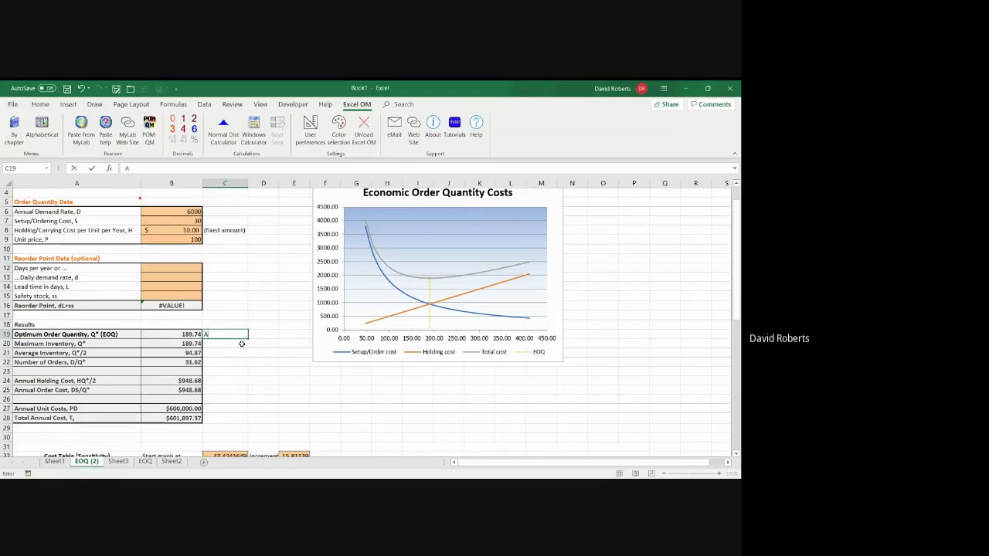
key(Return)
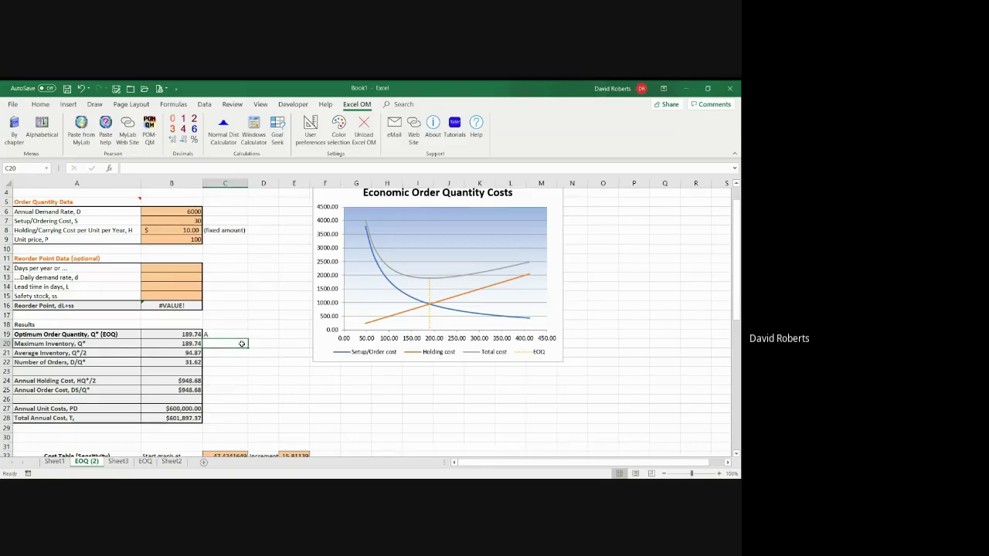
- Label average inventory 'B' and number of orders 'C' in the cells below
key(Down)
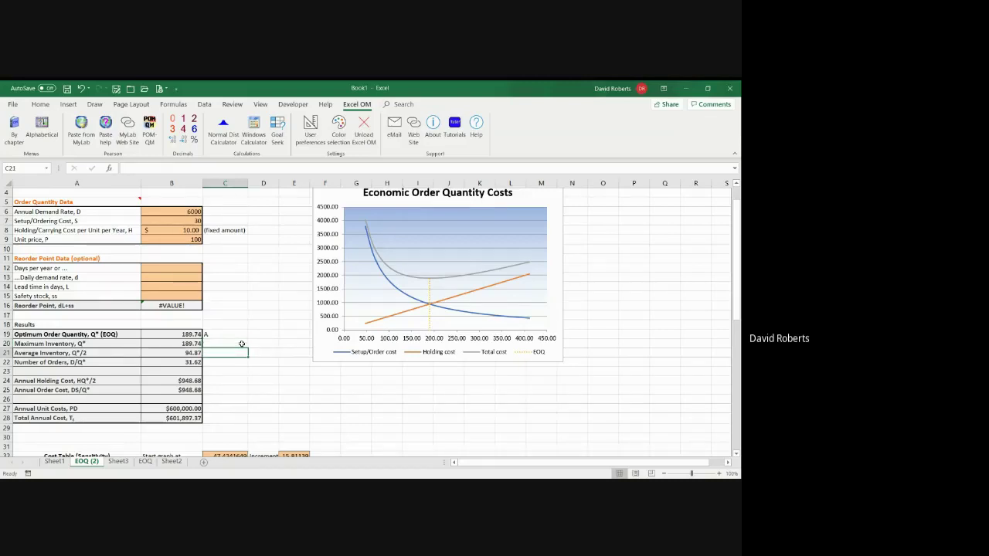
text(B)
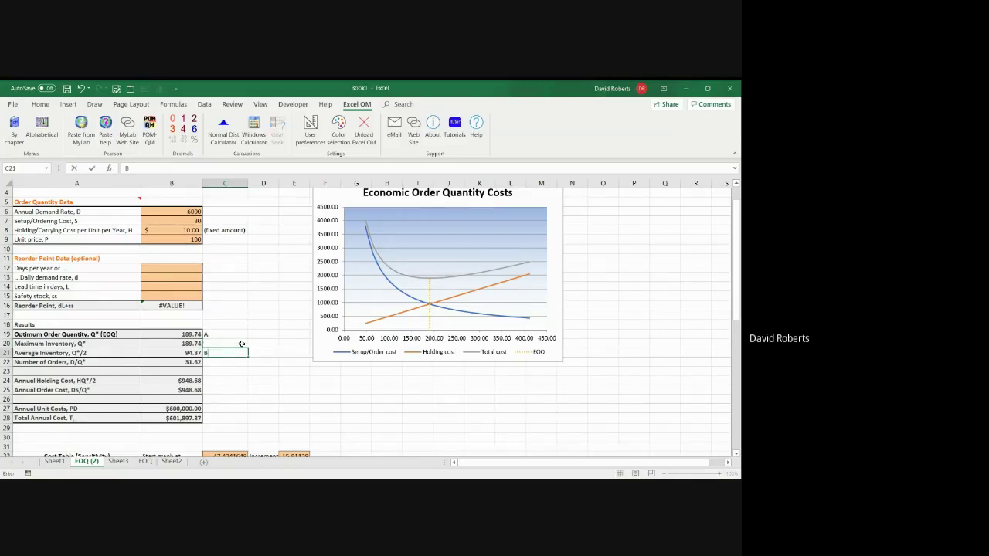
key(Return)
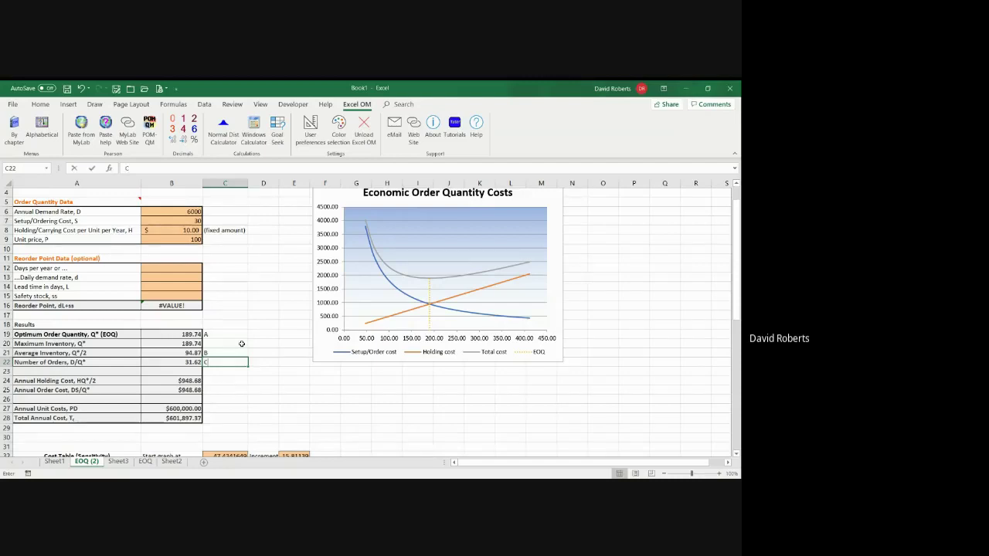
text(C)
key(Return)
key(Up)
- Type the answer label 'D' in cell E26
key(Down)
key(Right)
key(Down)
key(Down)
key(Down)
key(Right)
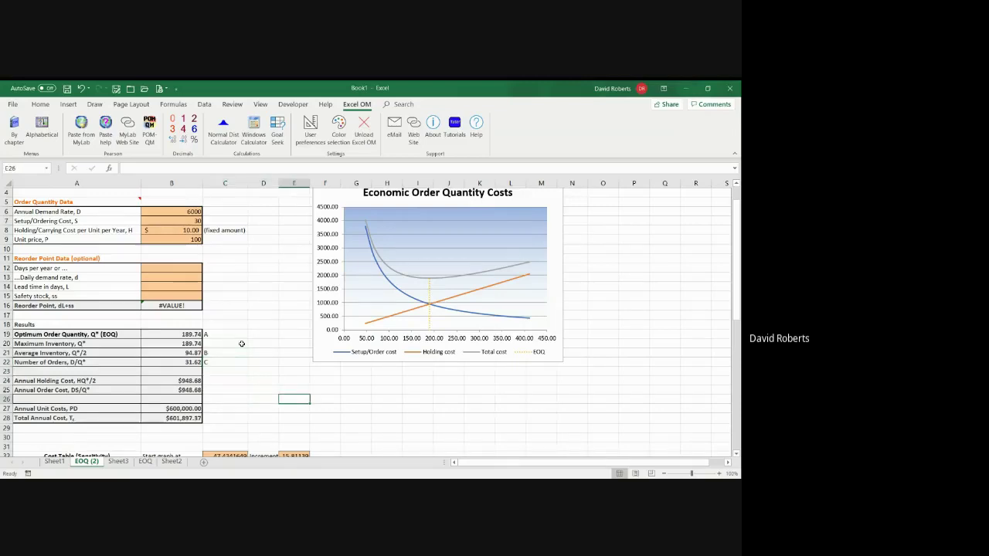
text(D)
key(Right)
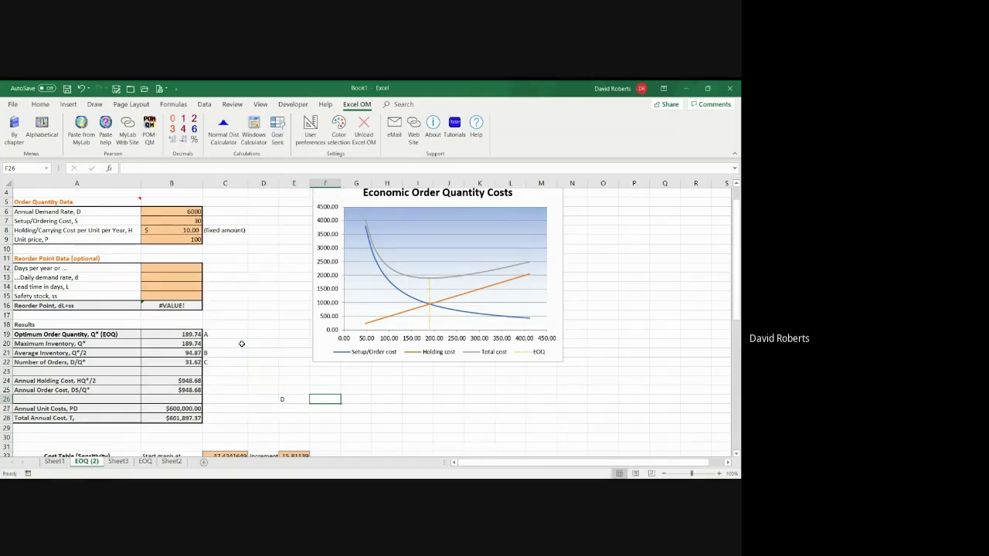
- Enter =365/B22 in F26, giving 11.54231, with 'DAYS' beside it in G26
text(=3)
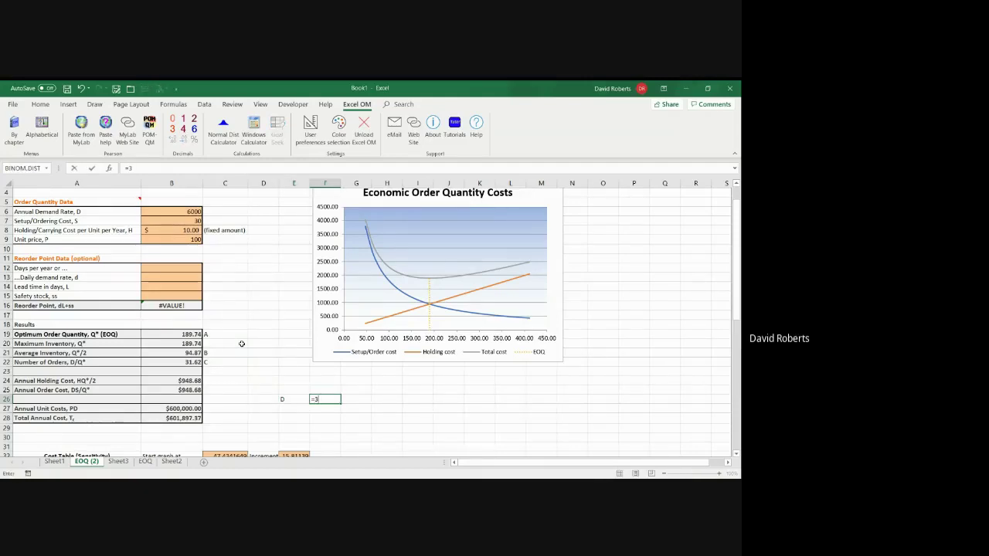
text(65/)
click(187, 363)
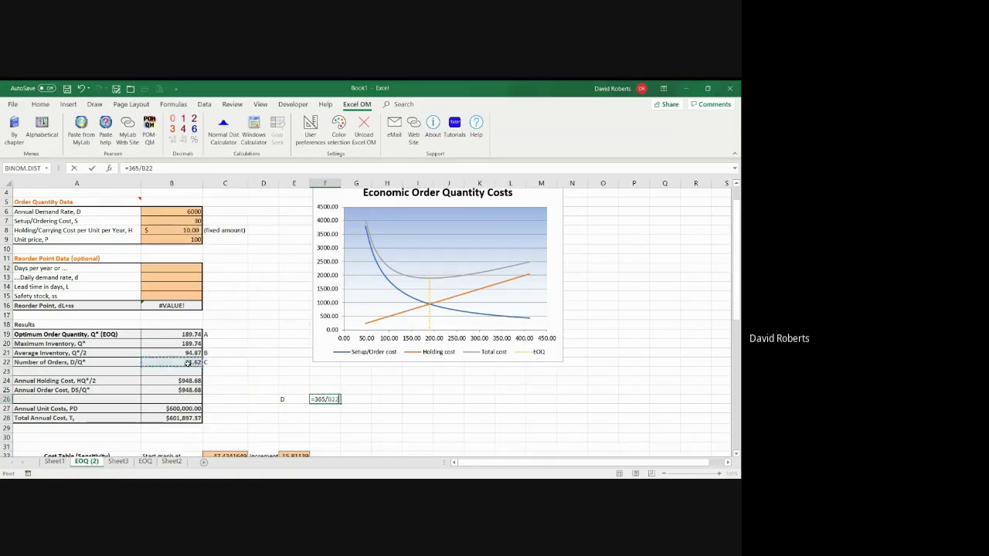
key(Return)
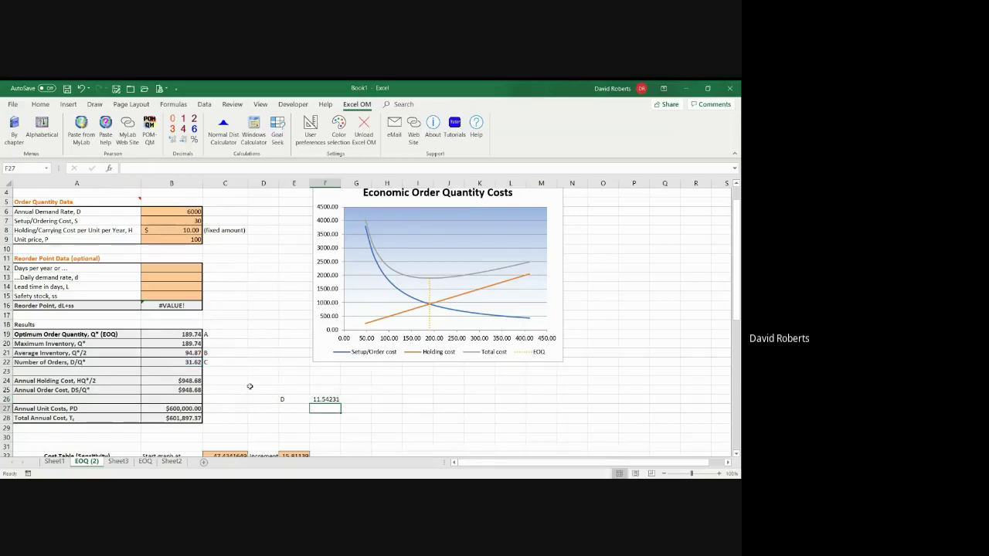
key(Right)
text(DAYS)
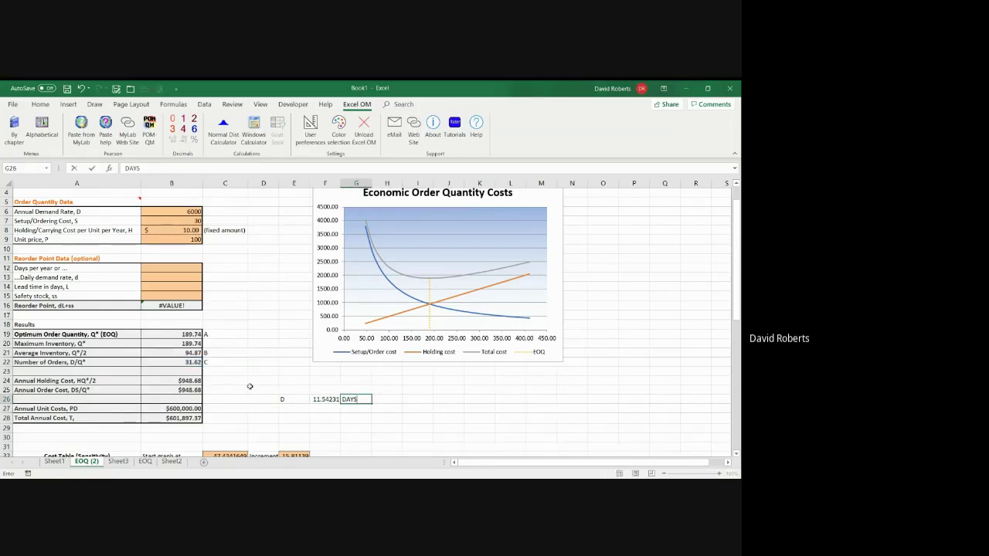
key(Return)
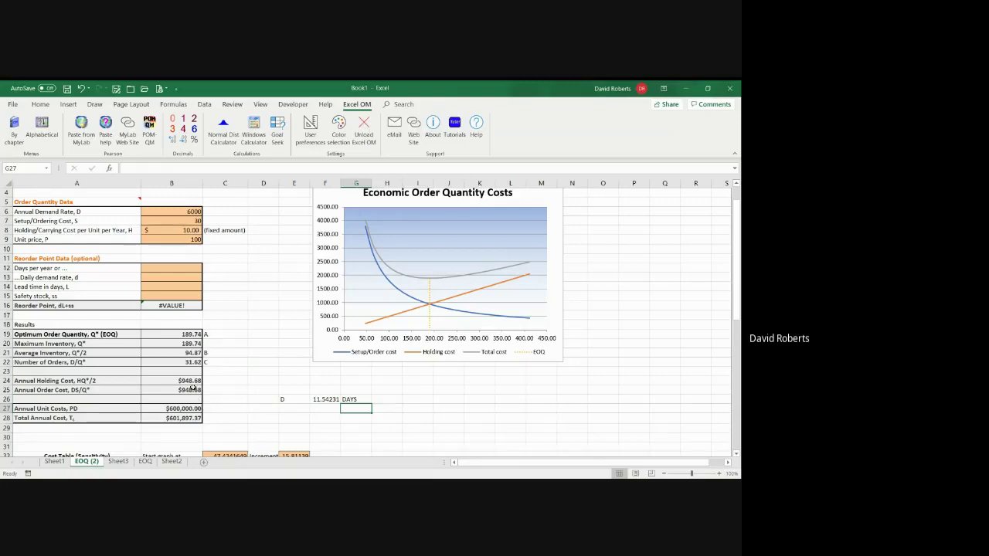
- Record answer 'E' in C28 with value 1897.37 in D28
click(220, 418)
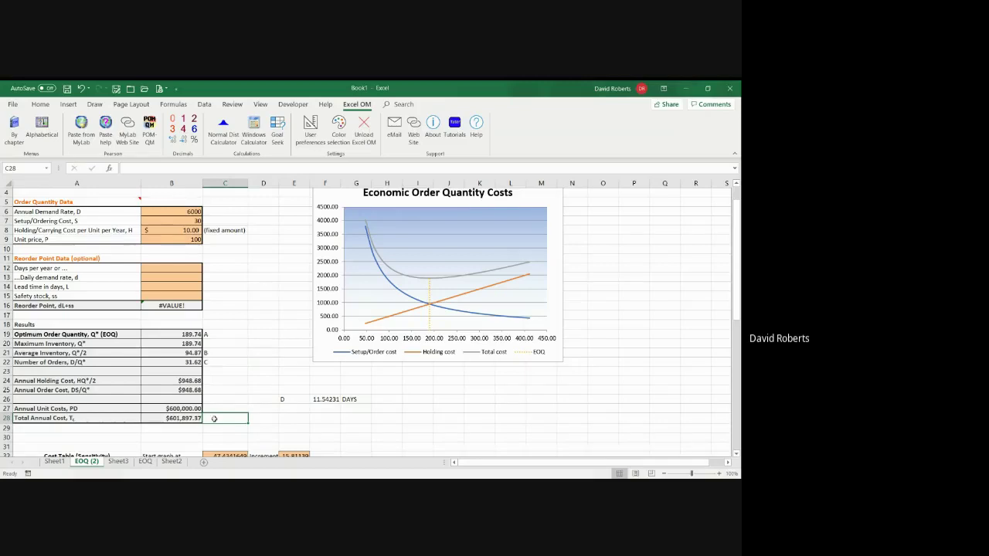
text(E)
key(Tab)
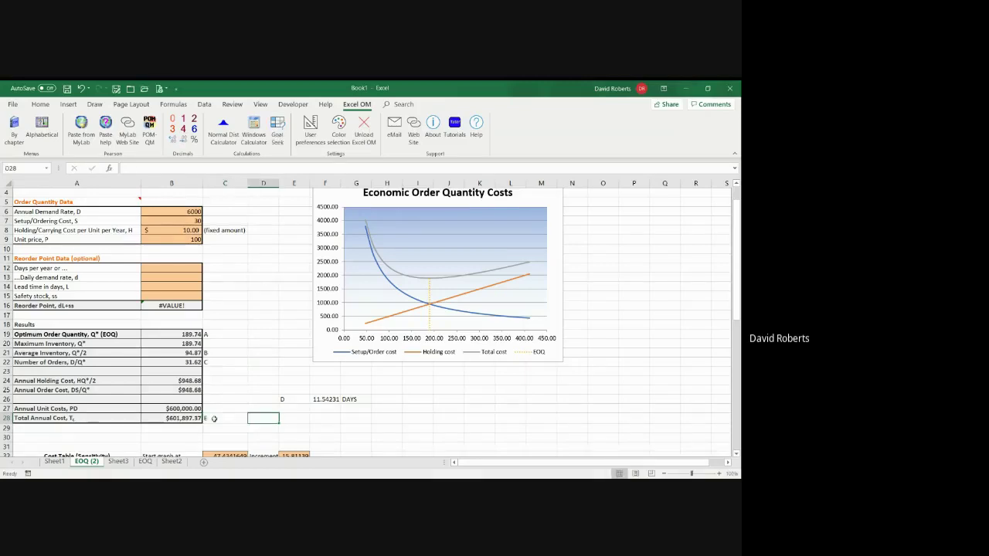
text(1897)
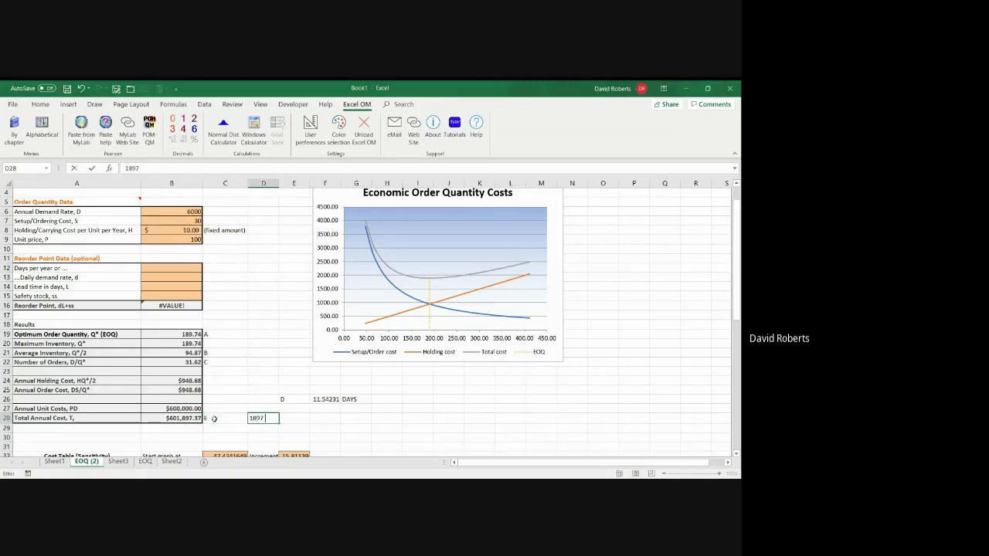
text(.37)
key(Return)
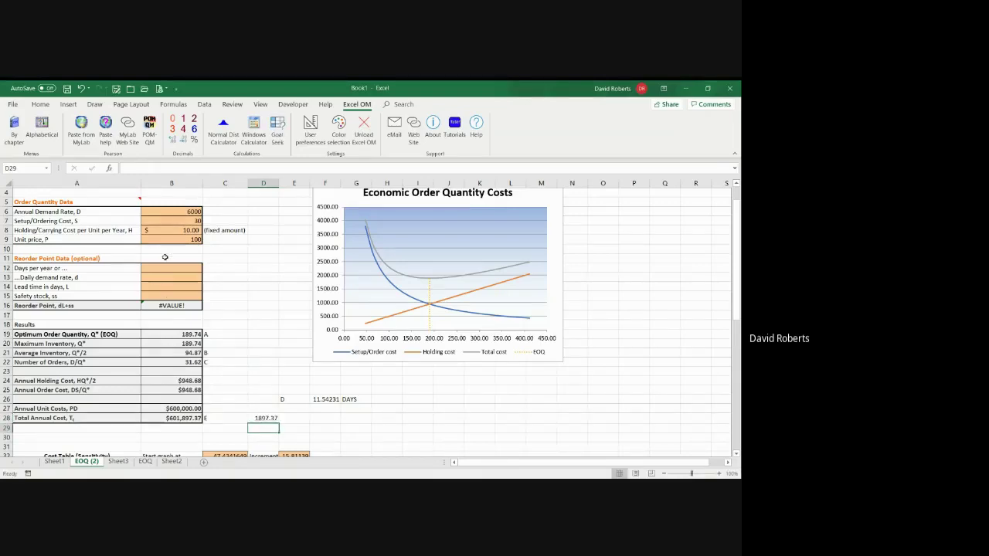
- Set unit price B9 to 0 to check the total, then restore it to 100
click(182, 239)
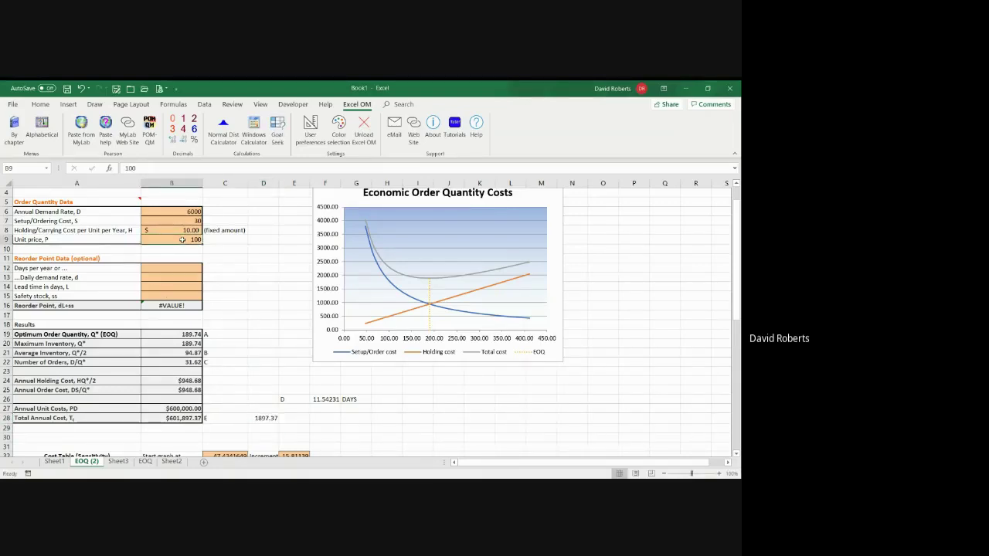
text(0)
key(Return)
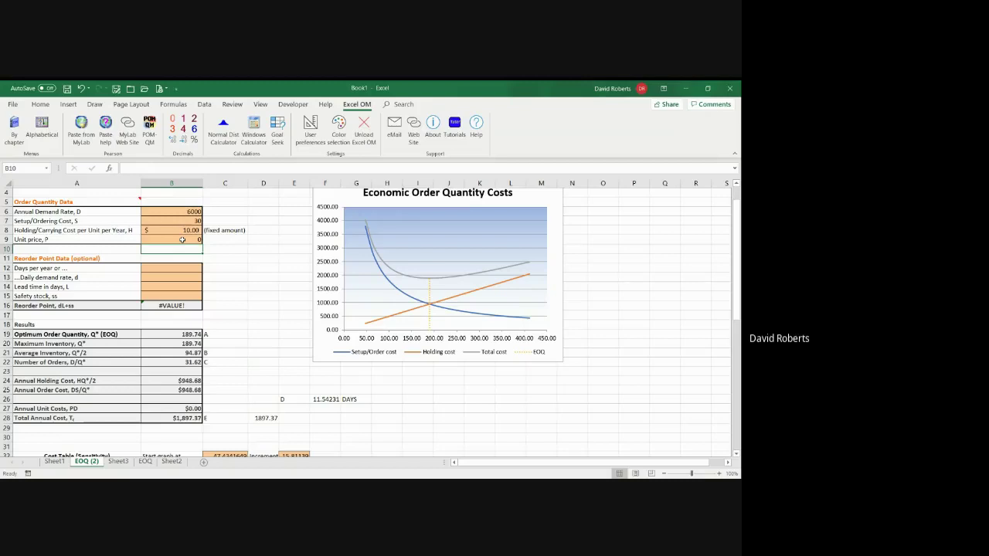
click(182, 240)
text(100)
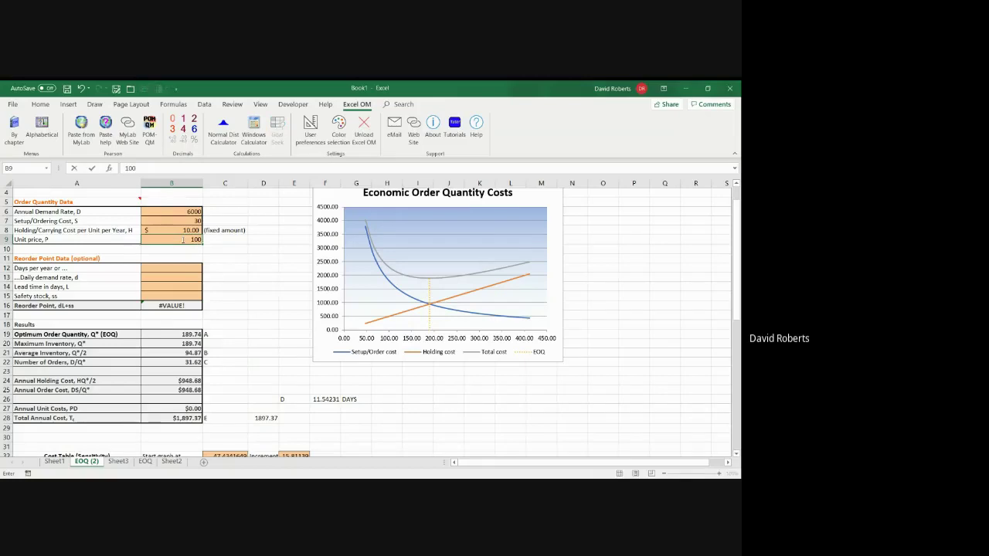
key(Return)
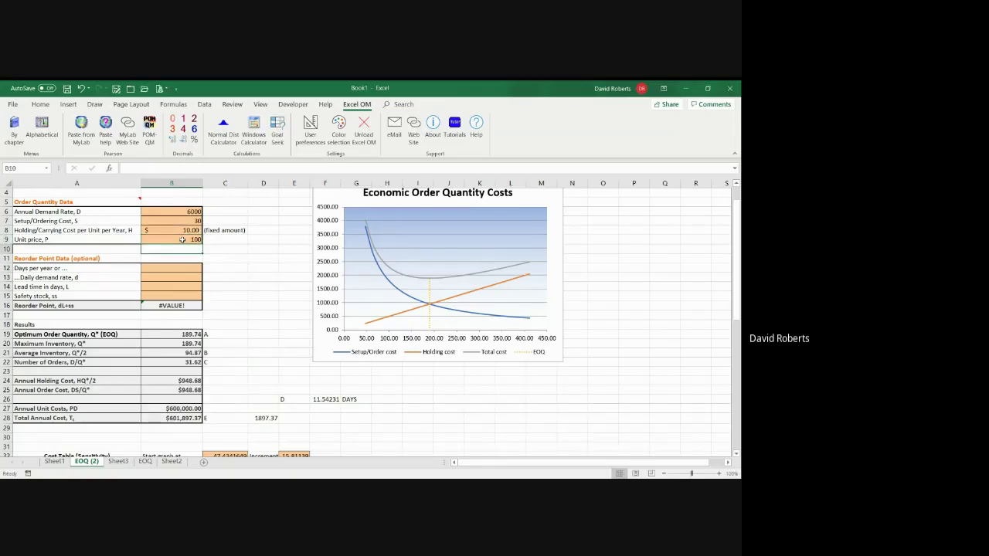
- Type 'F' in C29 and 601897.4 in D29
click(222, 429)
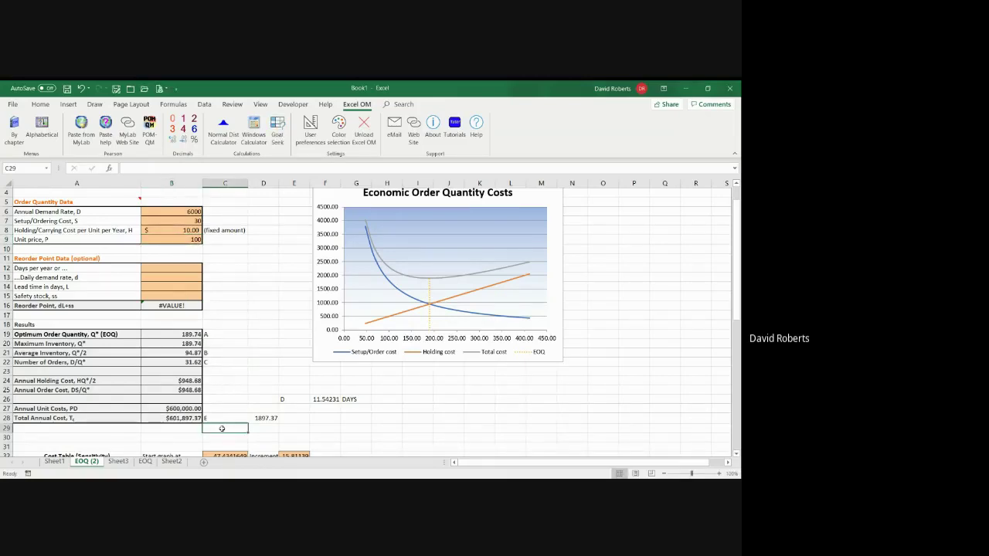
text(F)
key(Tab)
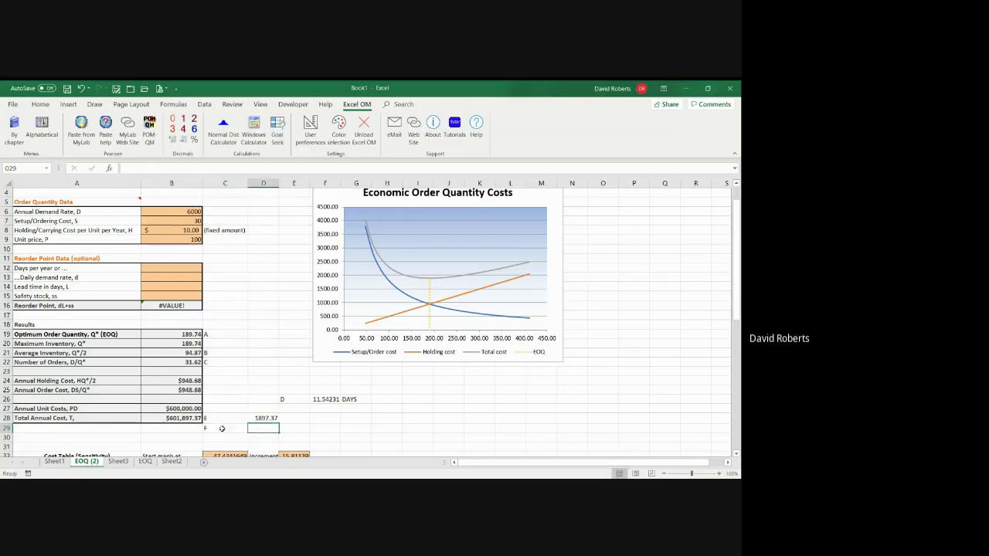
text(601)
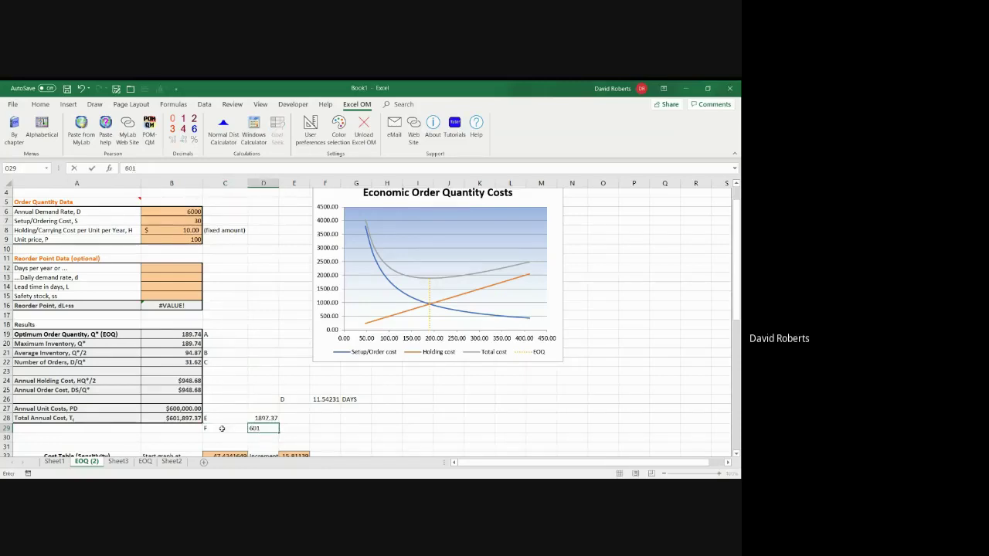
text(897.4)
key(Return)
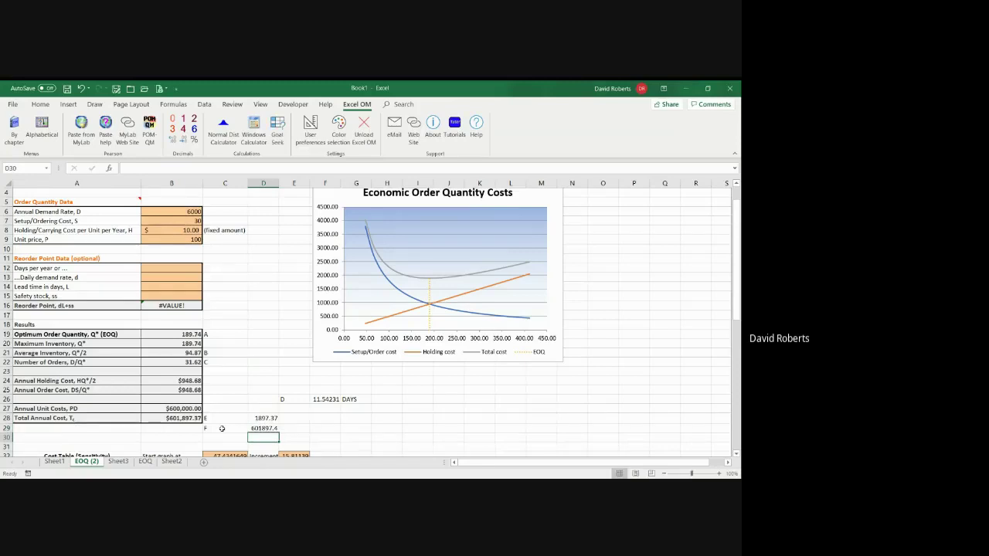